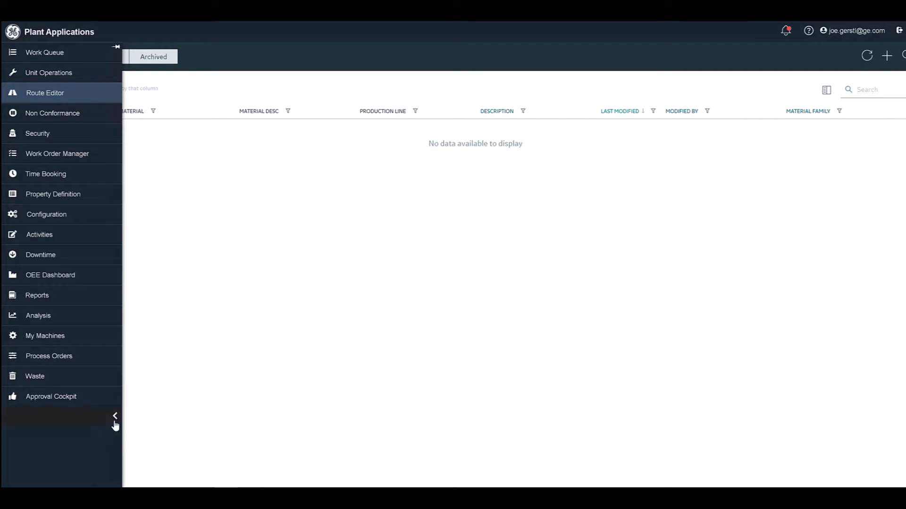
- Create the route DemoRoute, described as "my description", for material L_AT_Blue on the All Terrain Bikes line with BOM formulation Blue All Terrain Bike
click(115, 421)
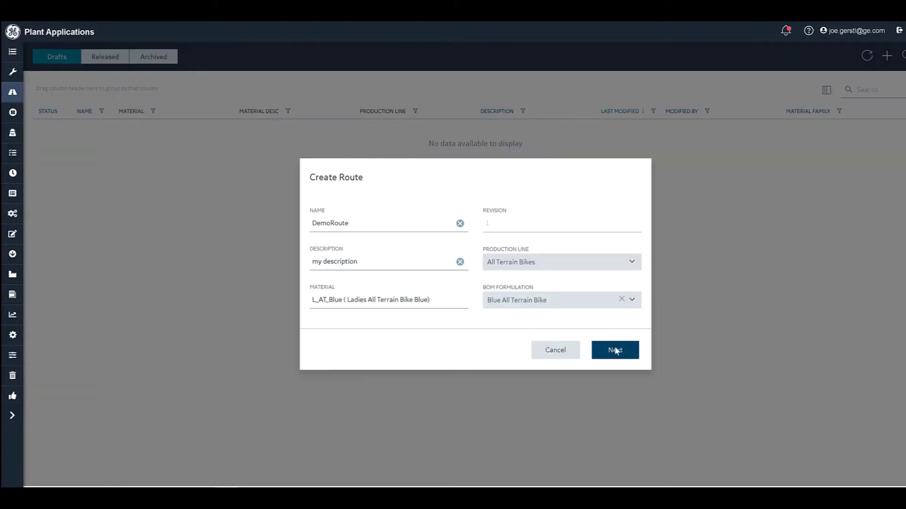
click(614, 347)
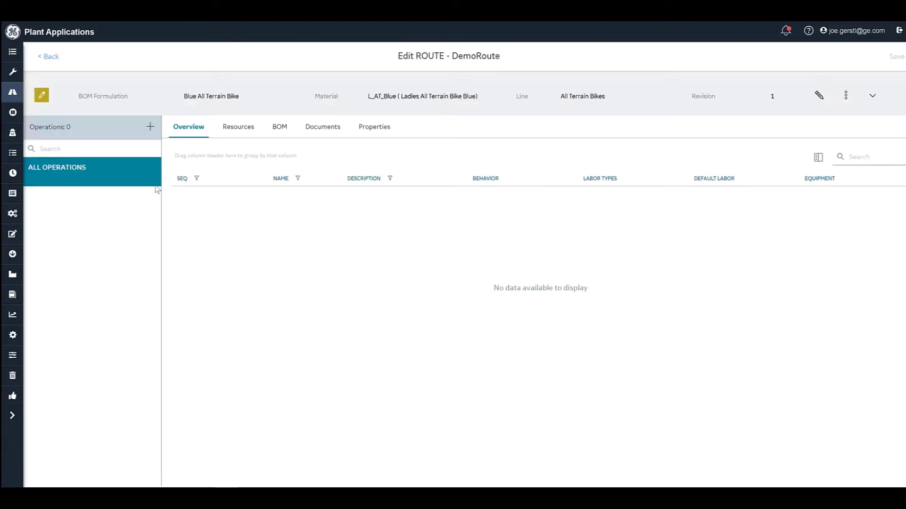
- Add an operation to the route with sequence 10, name OP10 and description Welding
click(149, 128)
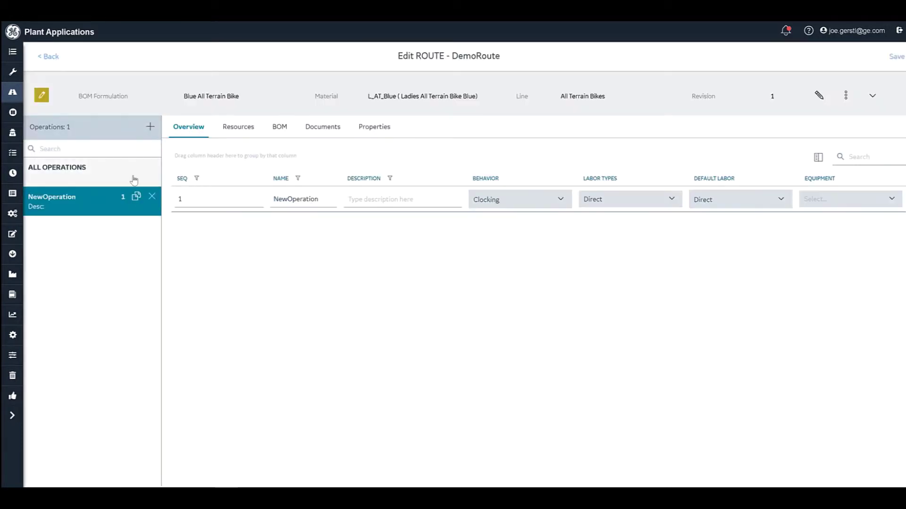
double_click(205, 197)
text(10)
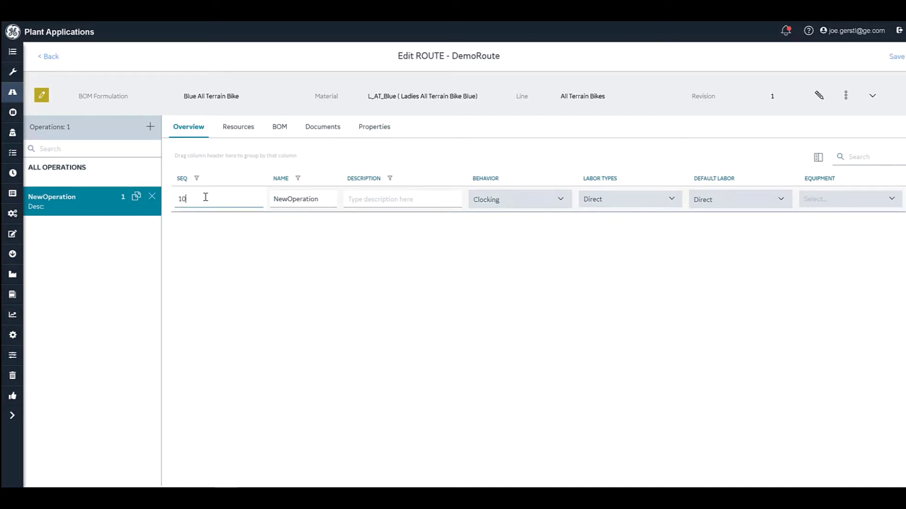
key(Tab)
text(OP)
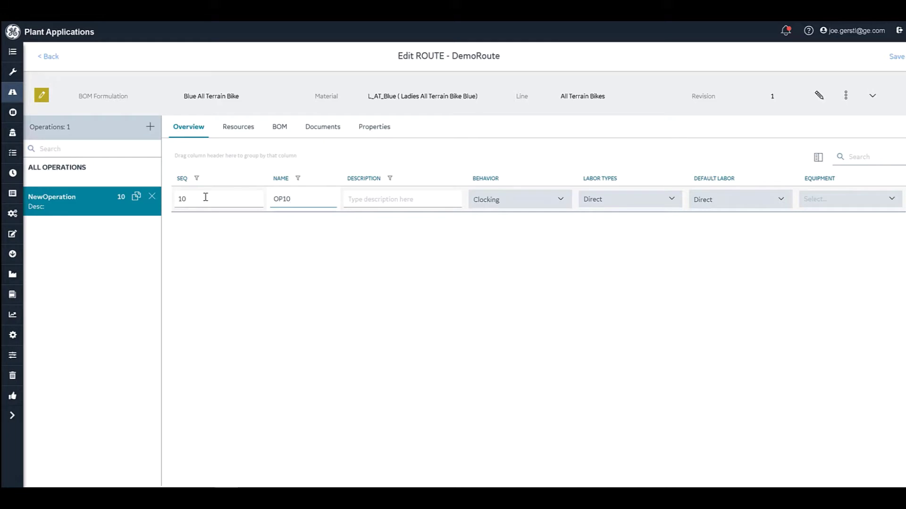
key(Tab)
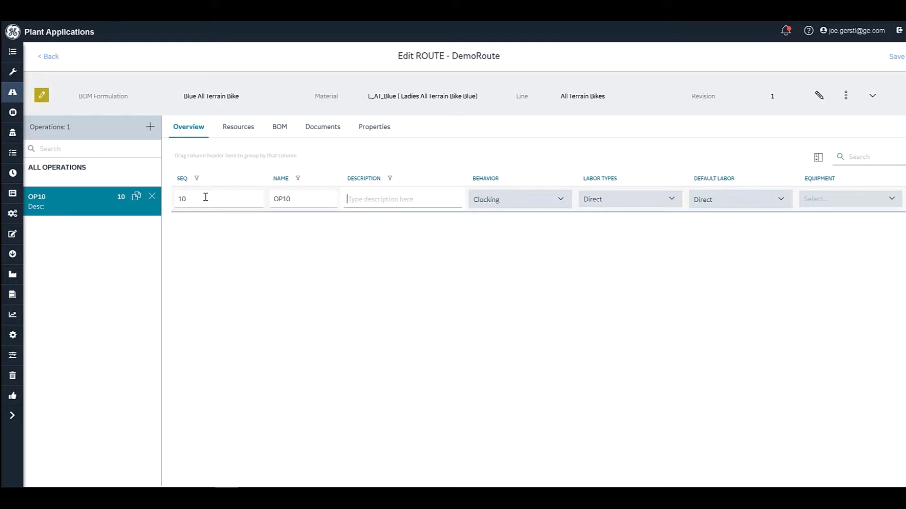
text(W)
key(BackSpace)
text(Welding)
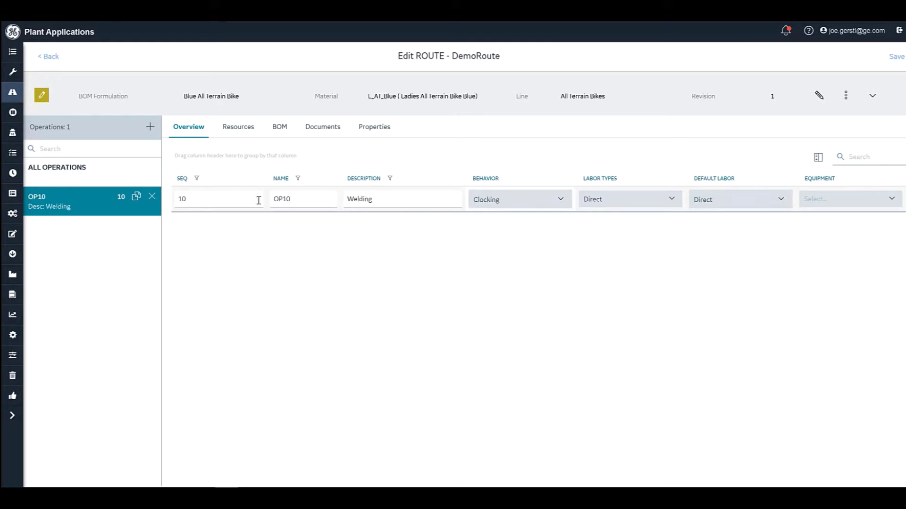
- Keep OP10's behavior as Clocking and try adding Setup to its labor types
click(560, 201)
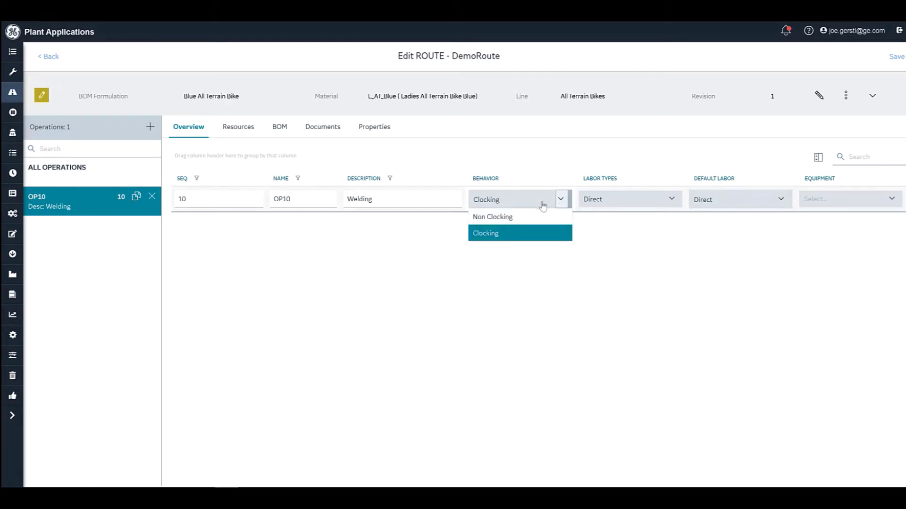
click(522, 235)
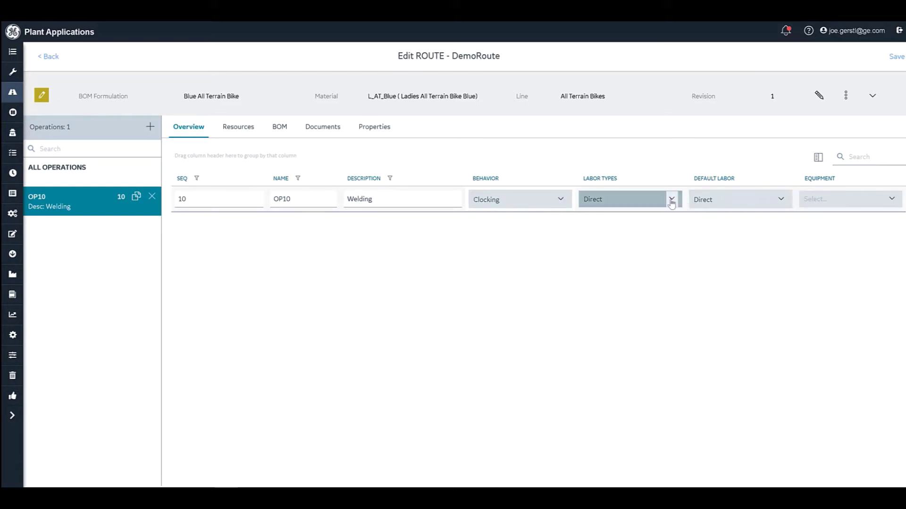
click(672, 200)
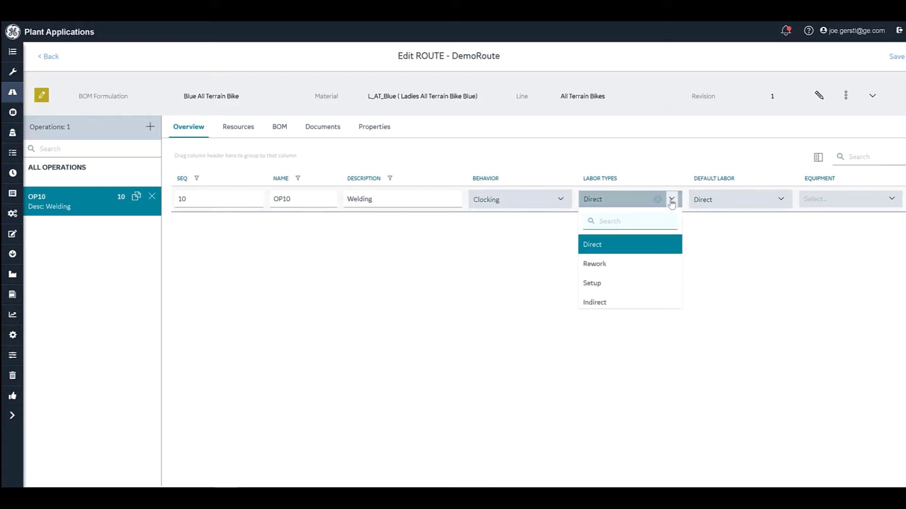
click(615, 288)
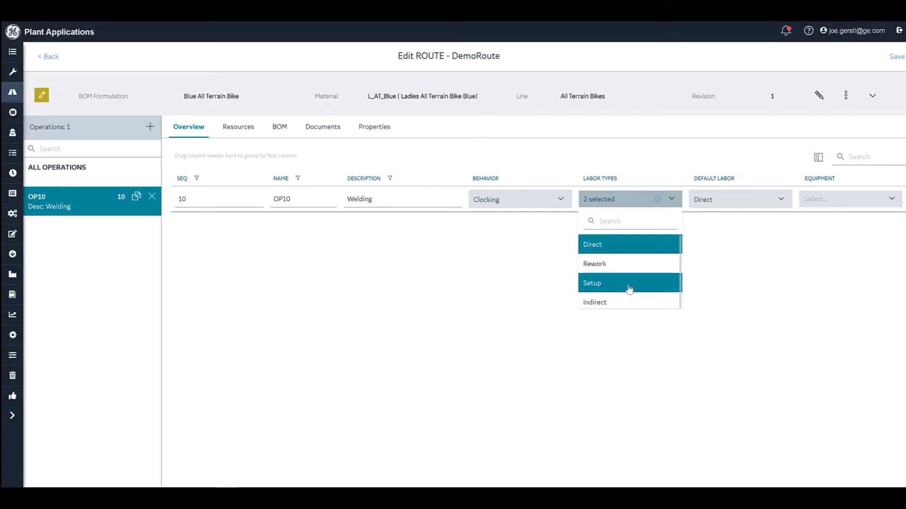
click(630, 289)
- Assign AT_Welder1, AT_Welder2 and AT_Welder3 as the equipment for OP10
click(891, 198)
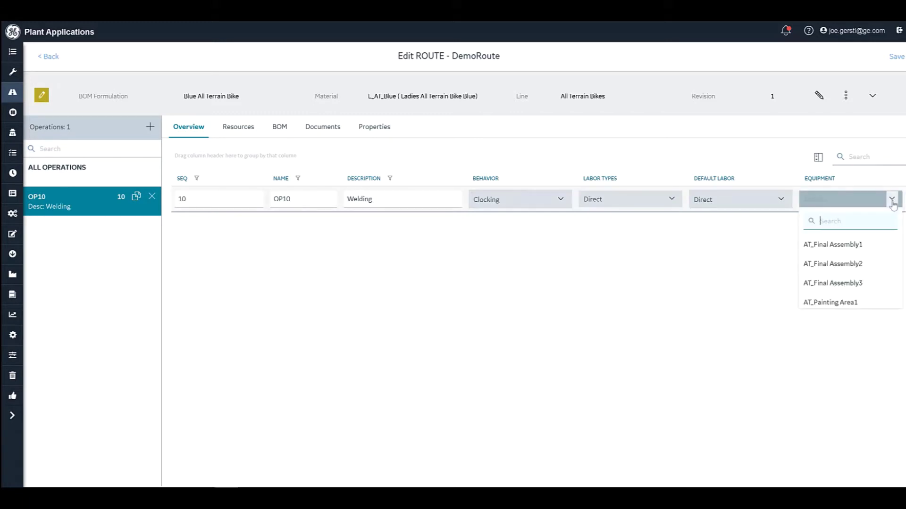
scroll(875, 270, down, 5)
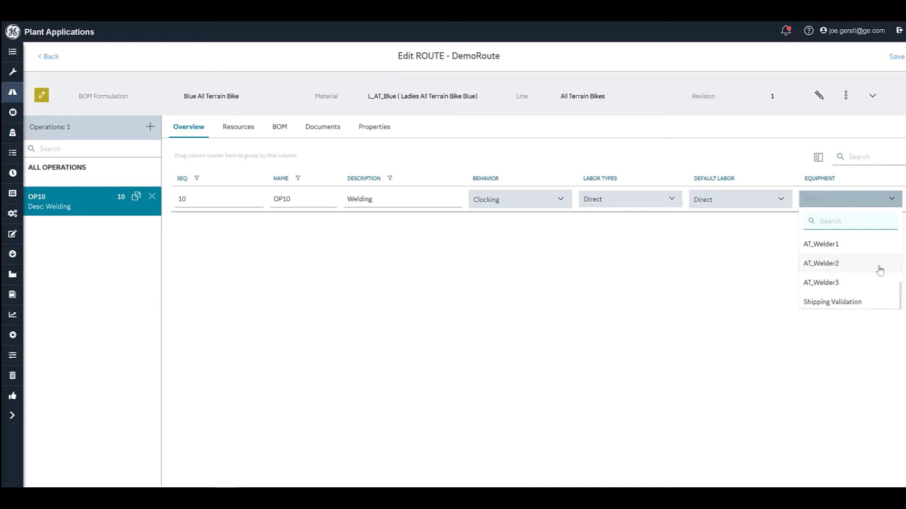
click(840, 247)
click(825, 264)
click(826, 286)
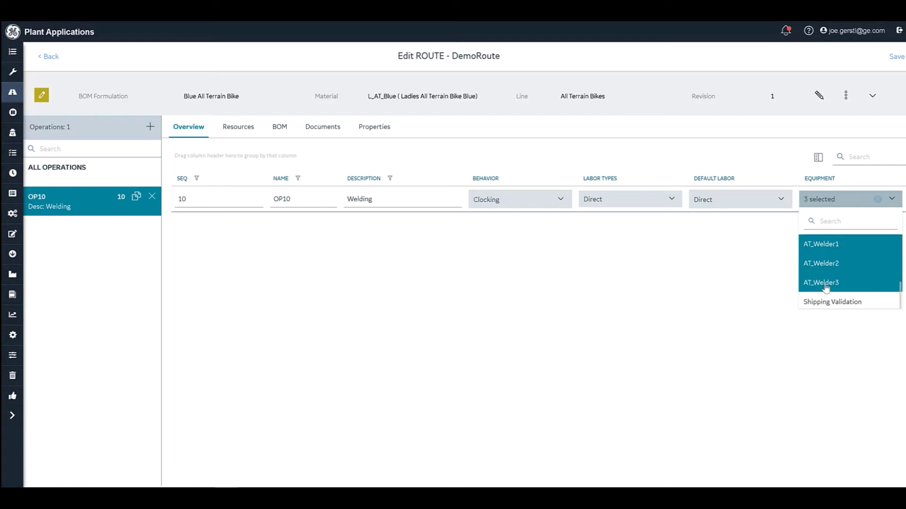
click(363, 299)
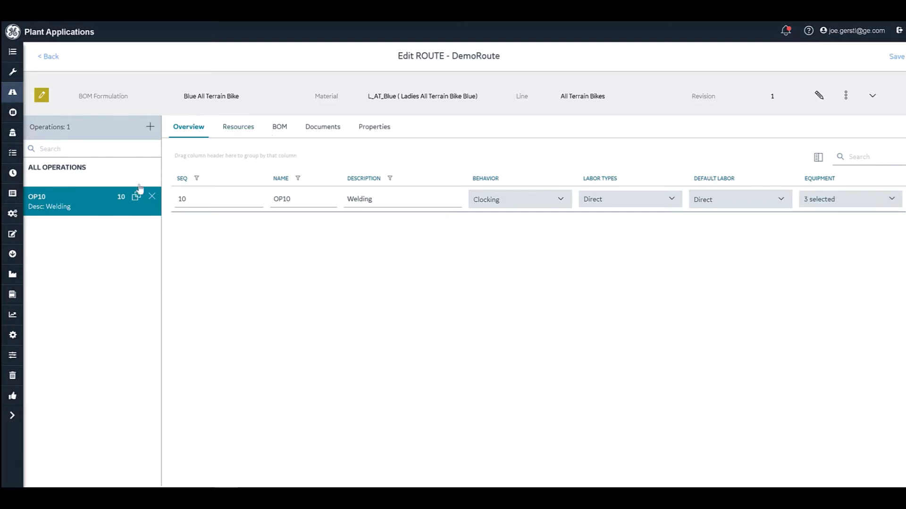
- In the BOM for all operations, assign the Chain Stay, Down, Fork and Head Tube items to OP10
click(95, 172)
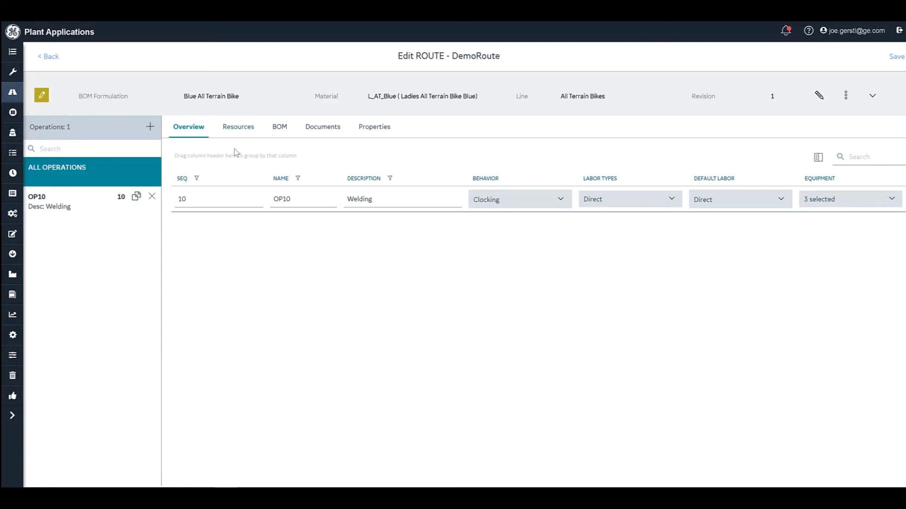
click(278, 130)
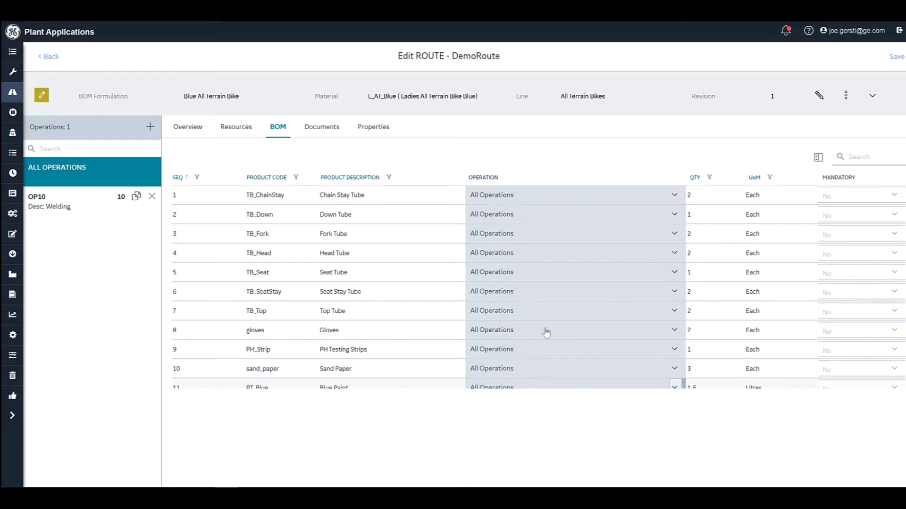
click(674, 198)
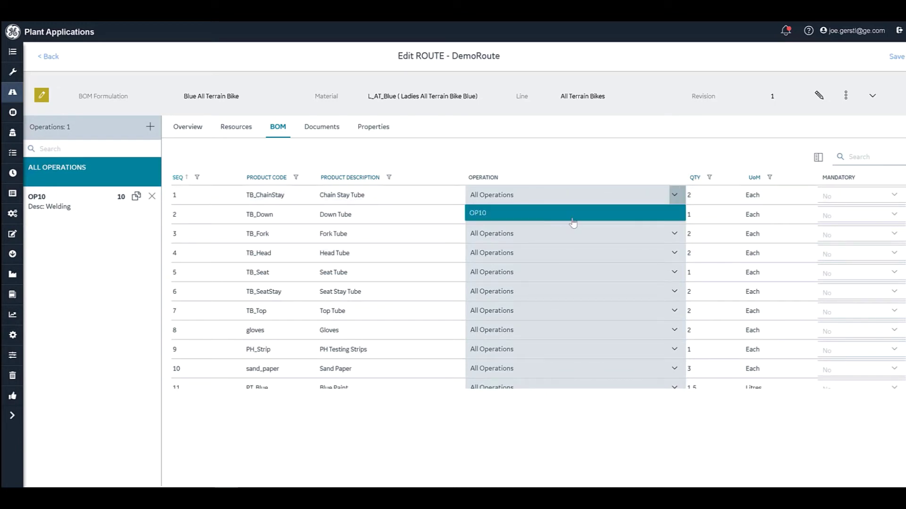
click(555, 217)
click(674, 216)
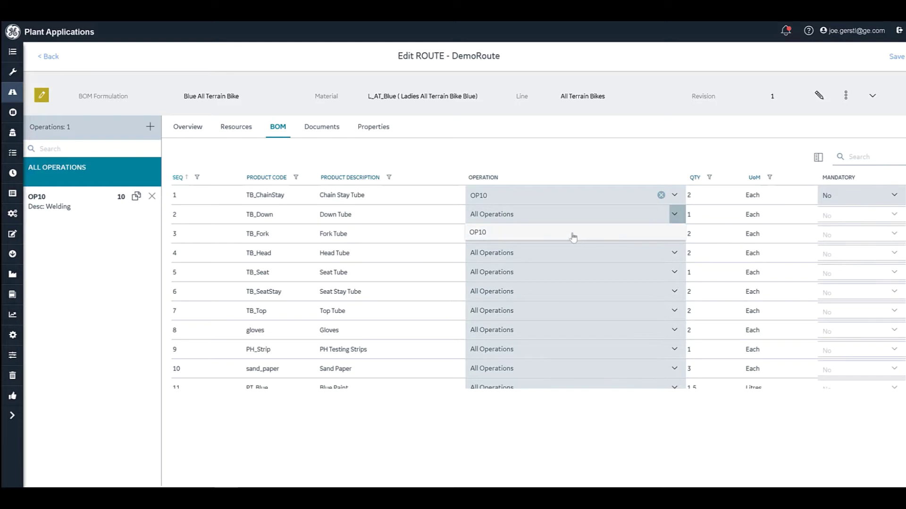
click(621, 237)
click(674, 234)
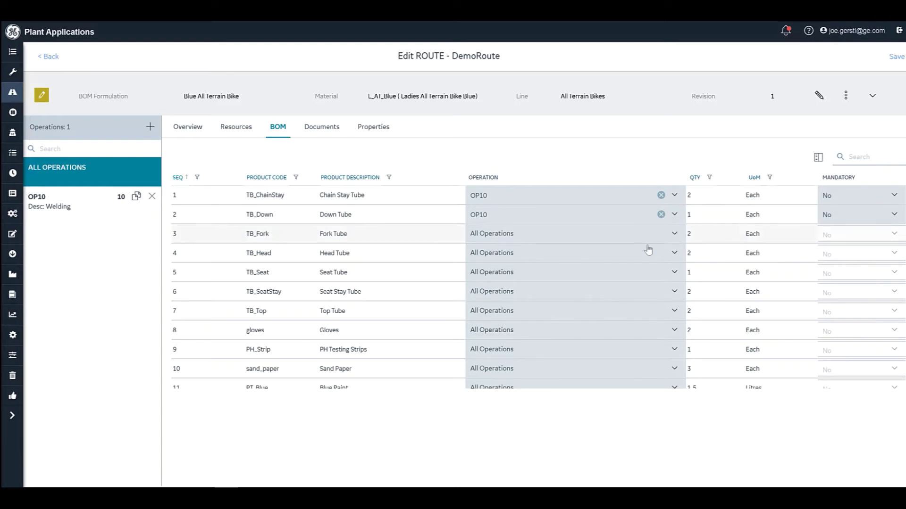
click(627, 253)
click(675, 255)
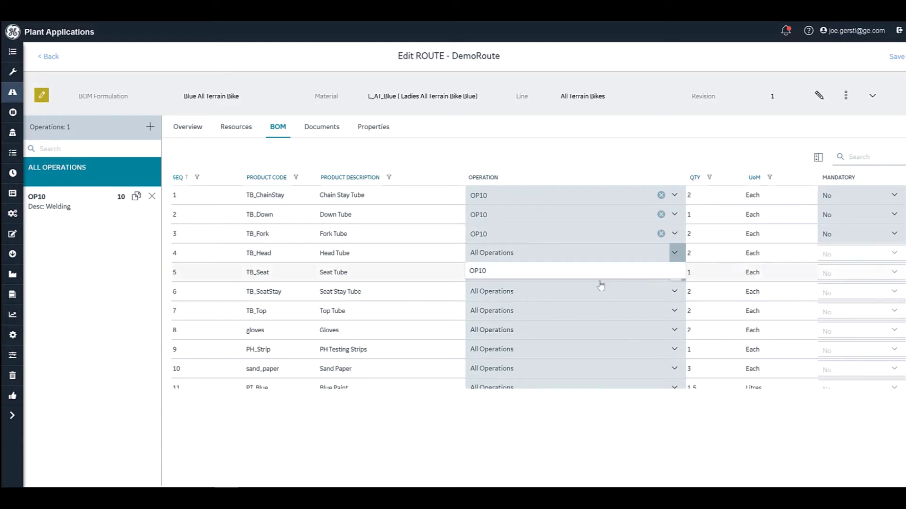
click(604, 272)
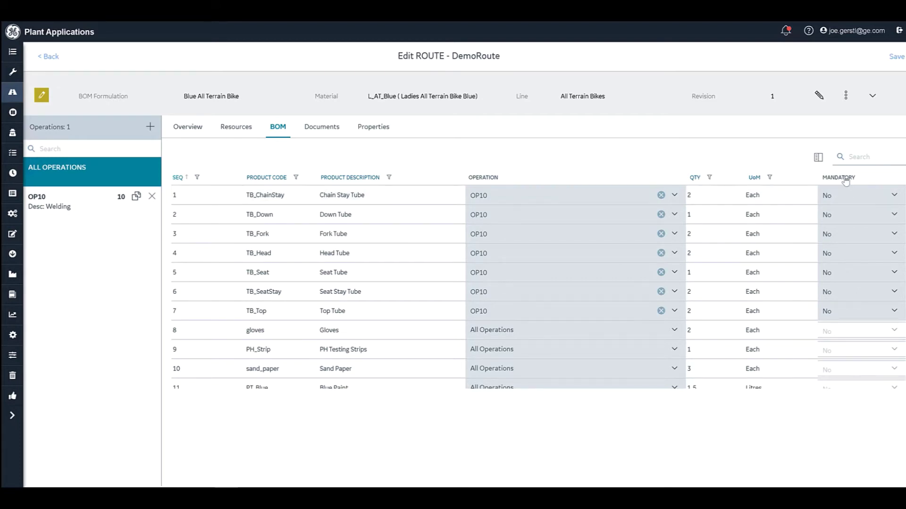
- Set the Chain Stay Tube and Down Tube BOM items as mandatory for OP10
click(895, 196)
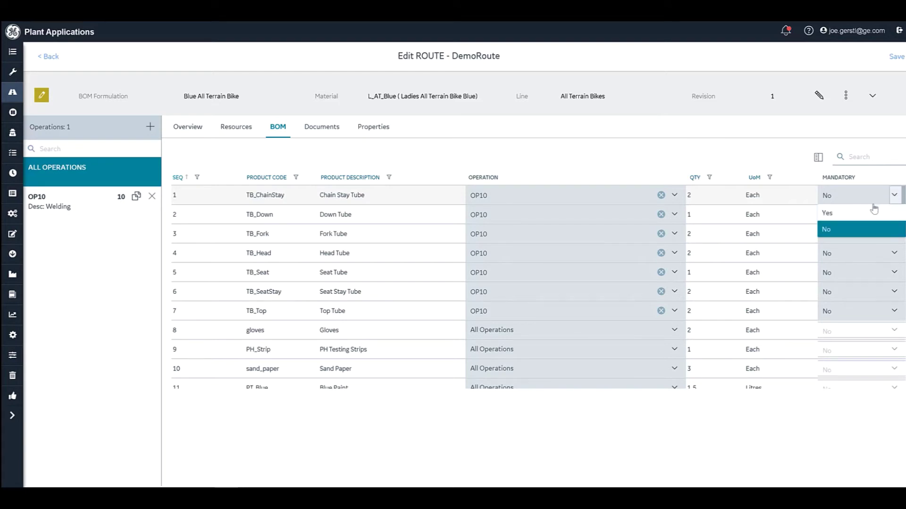
click(866, 216)
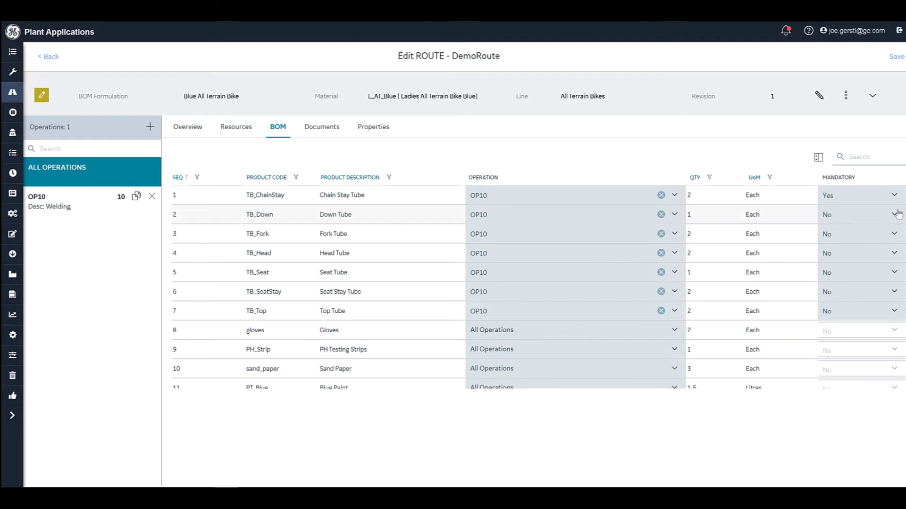
click(893, 215)
click(849, 233)
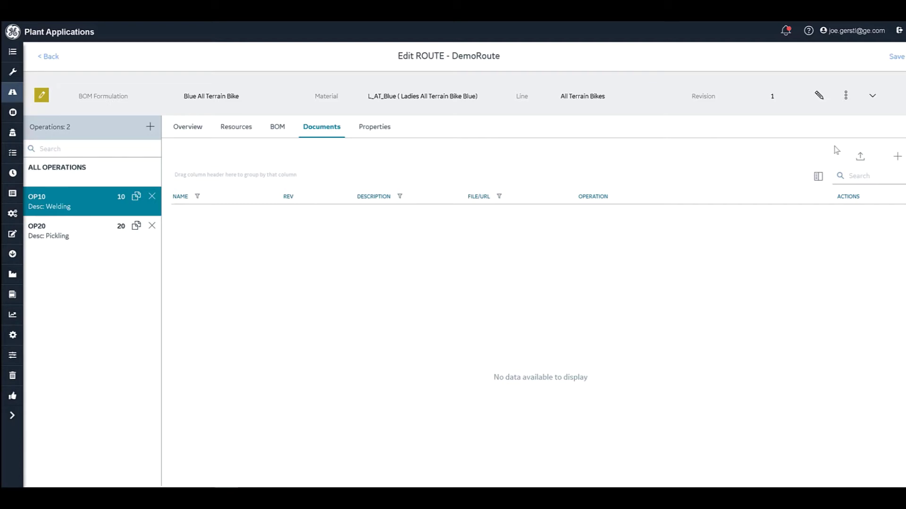
- Attach the existing Aluminum Welding Guidebook, Welding Diagrams and Frame Construction documents to OP10
click(860, 159)
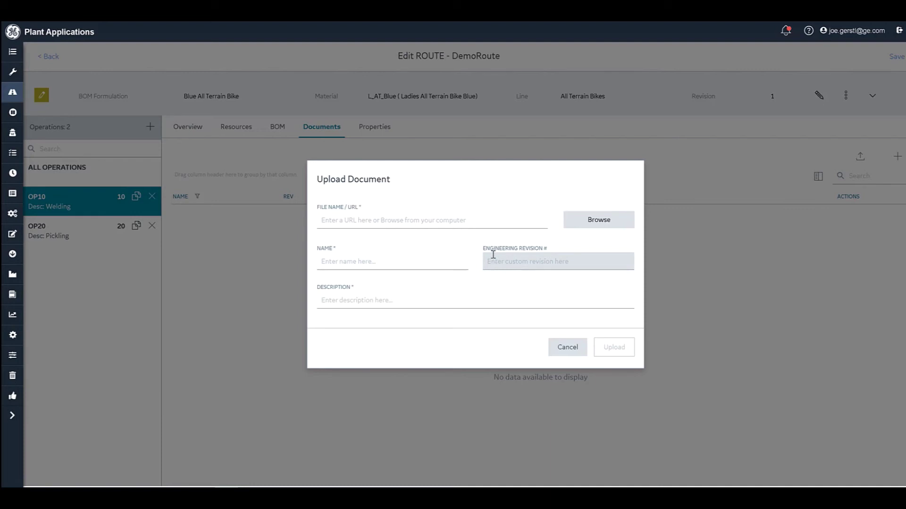
click(568, 348)
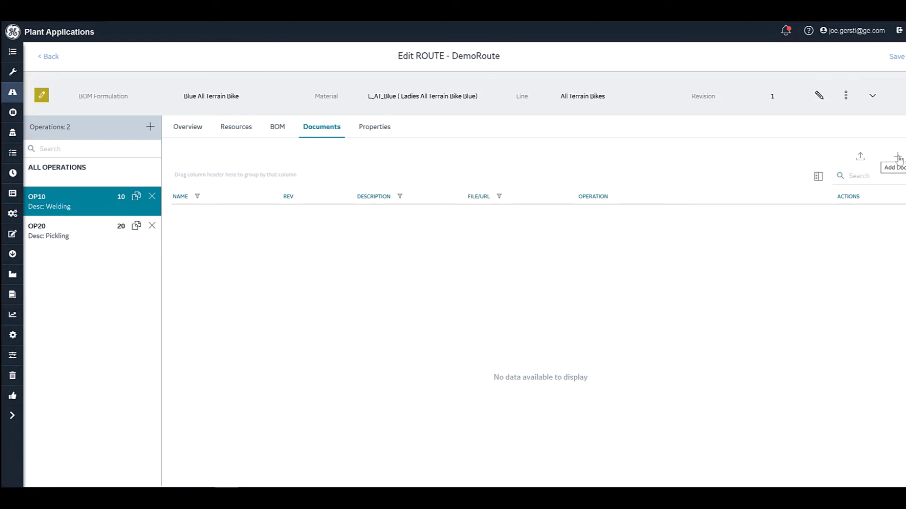
click(898, 157)
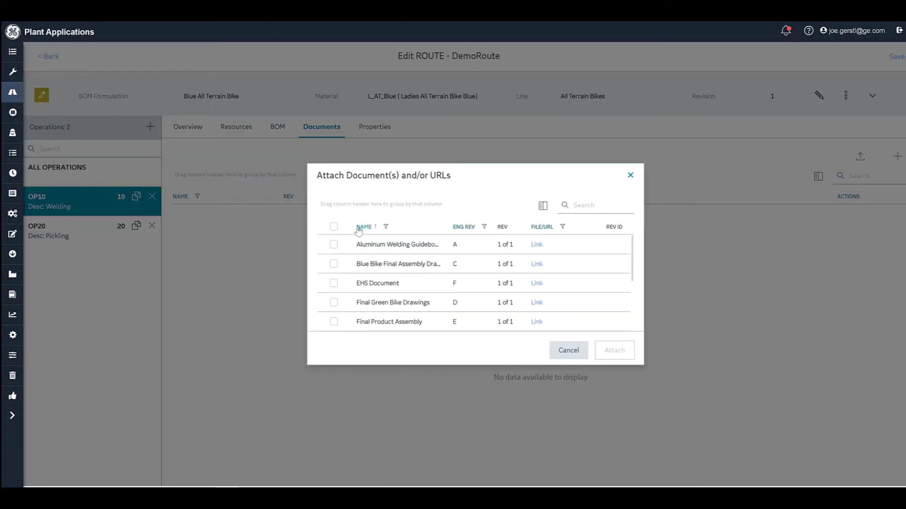
click(333, 246)
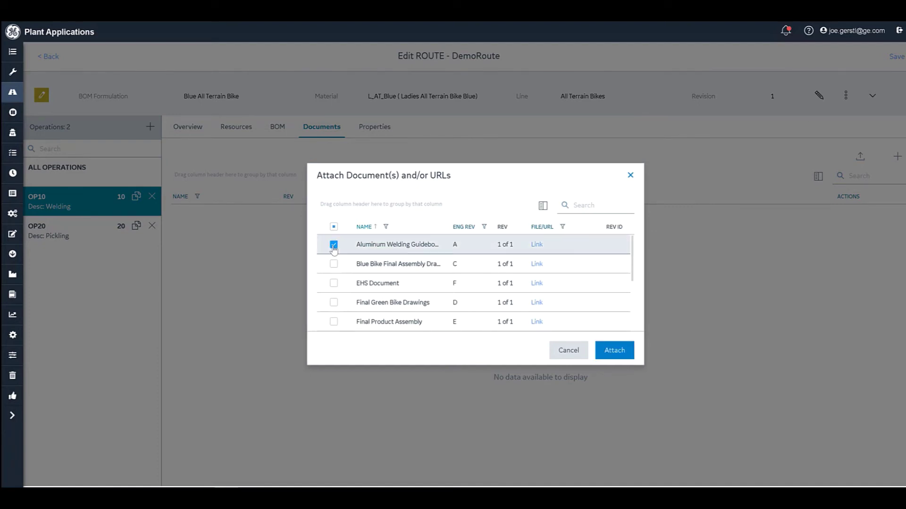
click(625, 350)
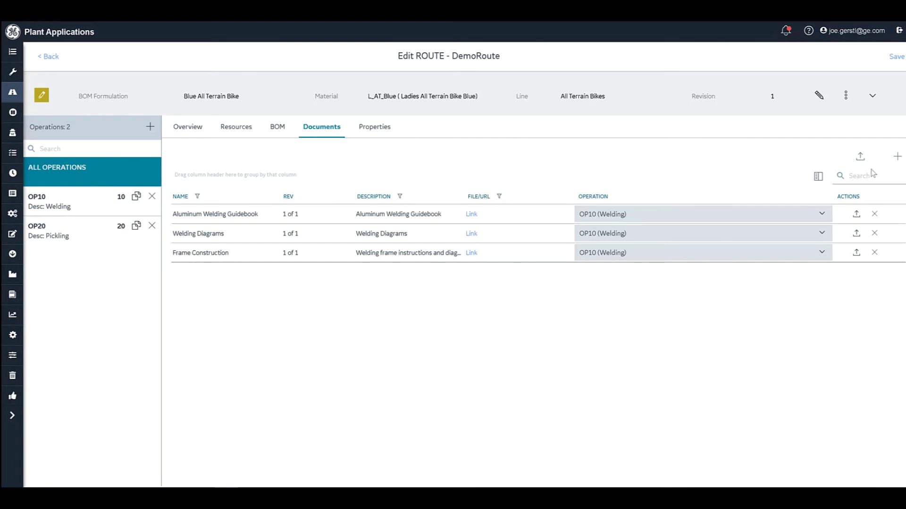
- Attach the EHS Document to all operations and open the Aluminum Welding Guidebook file for viewing
click(898, 156)
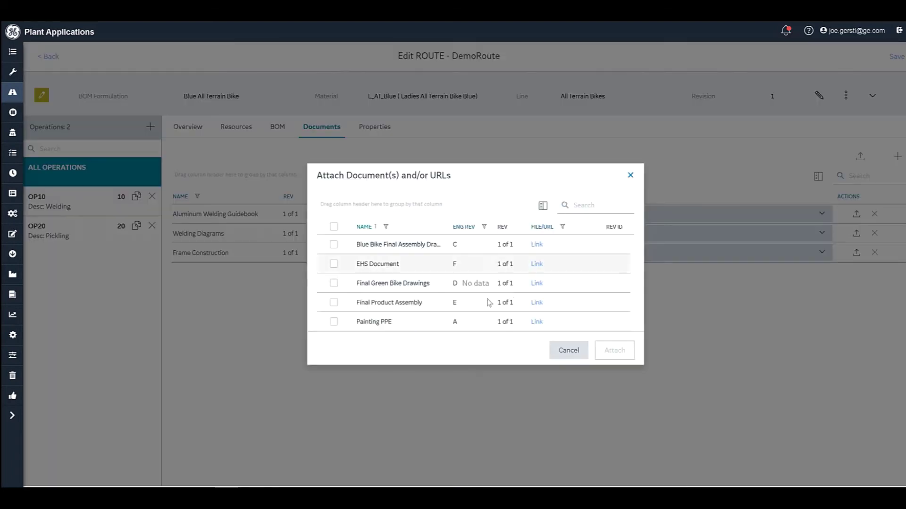
scroll(436, 318, down, 2)
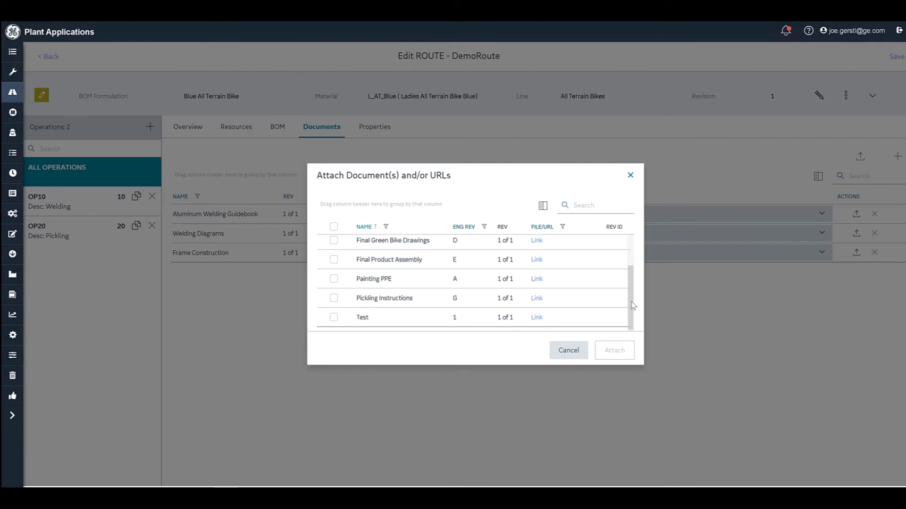
drag(632, 302, 635, 264)
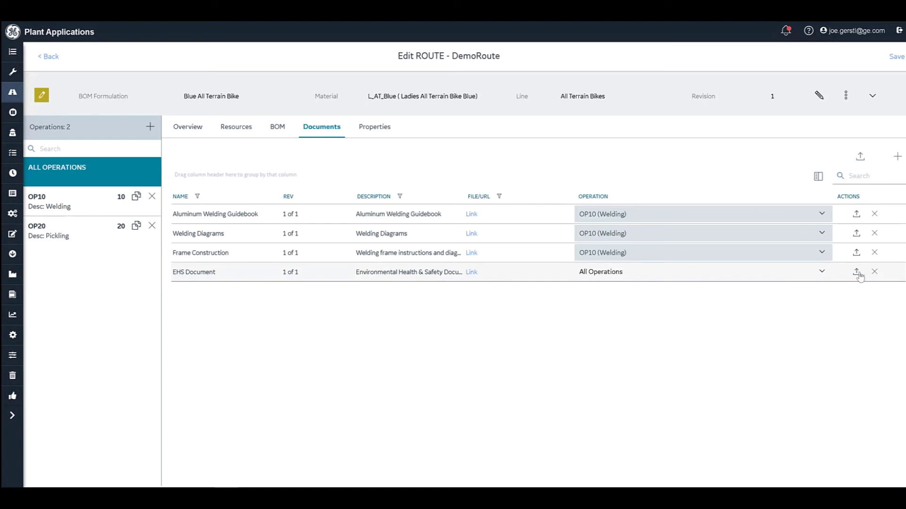
click(472, 215)
click(670, 145)
- Assign the Order Details property group to all operations of the route
click(374, 126)
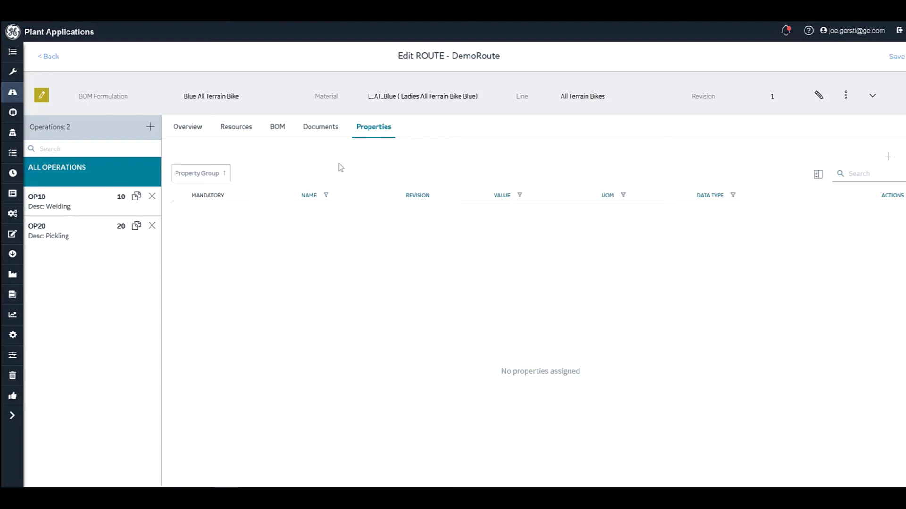
click(888, 157)
click(297, 228)
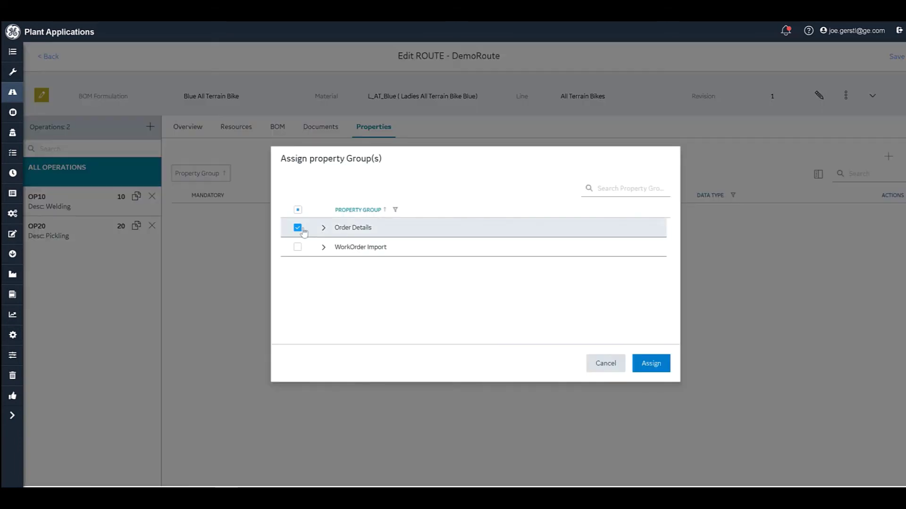
click(653, 365)
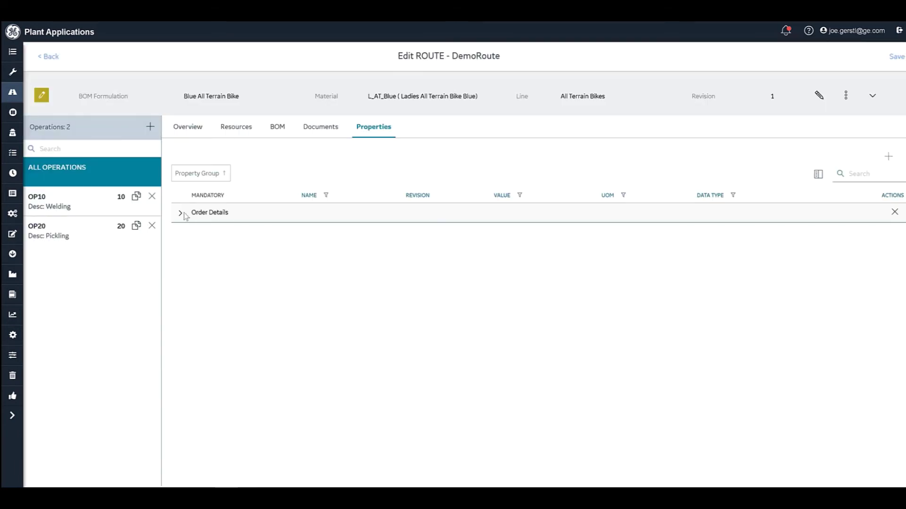
- In the Order Details group, set the Special Instructions value to "use a primer when painting"
click(181, 213)
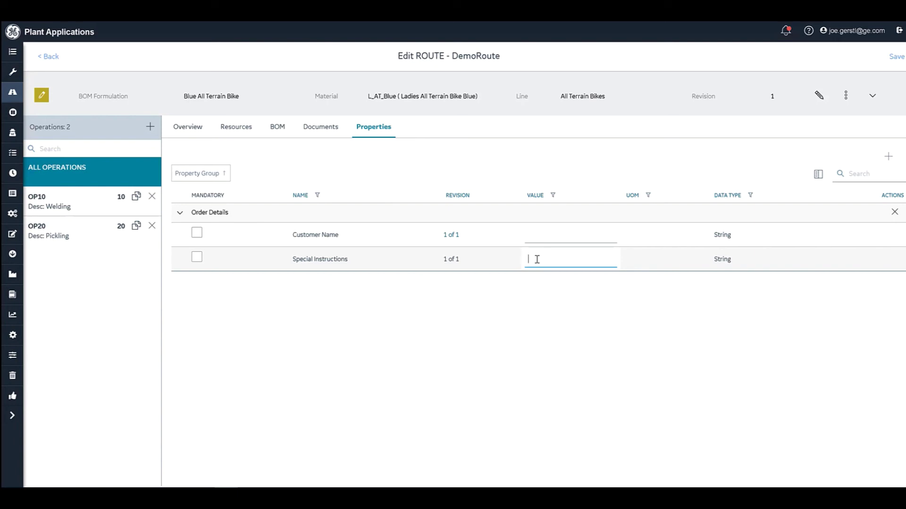
text(use a primer when painting)
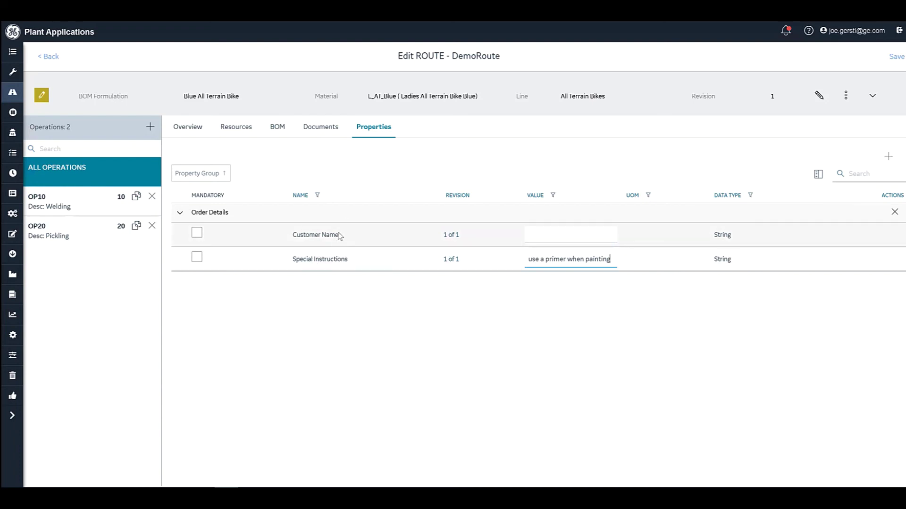
click(554, 235)
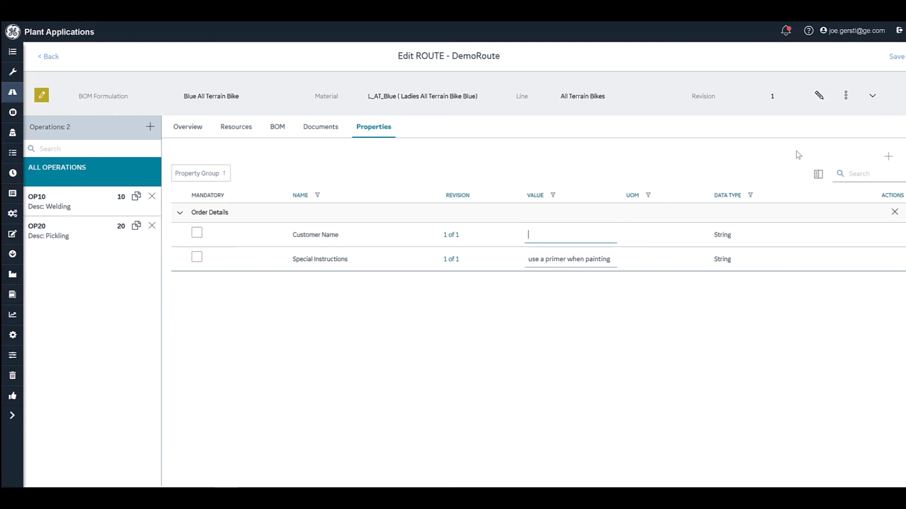
- Save the DemoRoute route and release revision 1
click(893, 57)
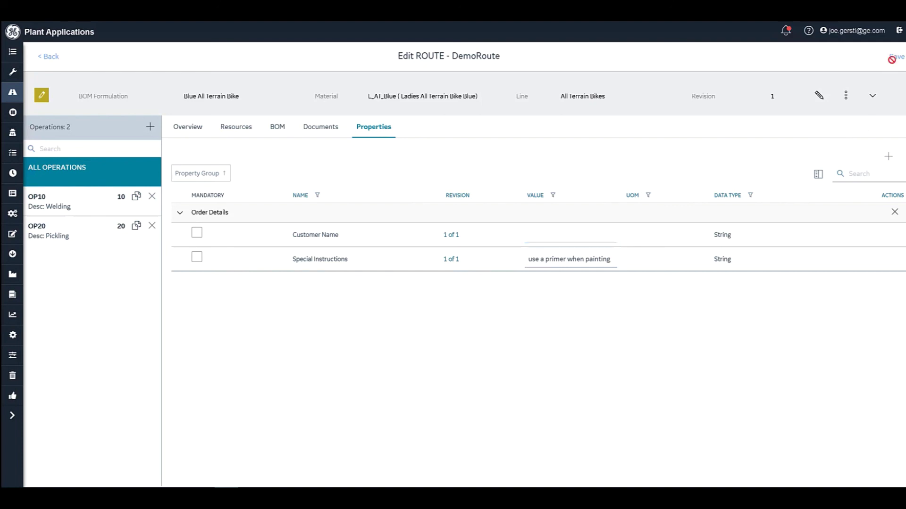
click(845, 98)
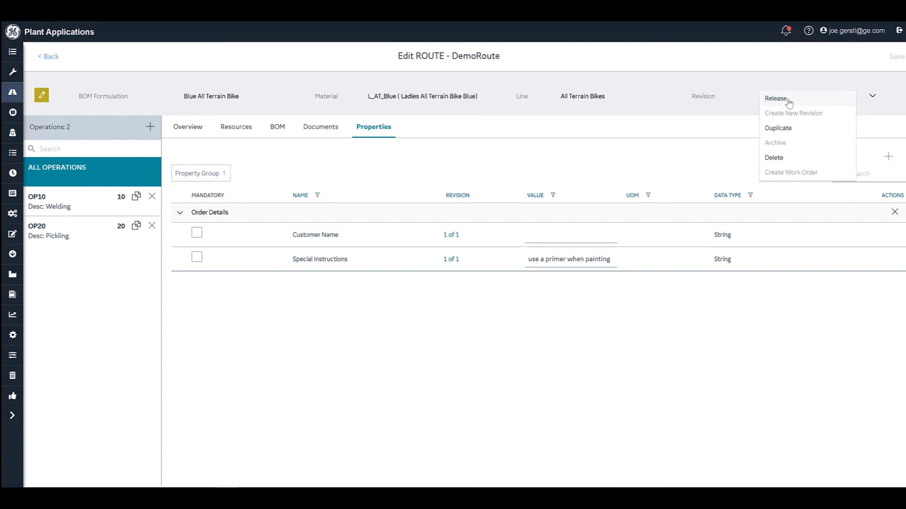
click(788, 102)
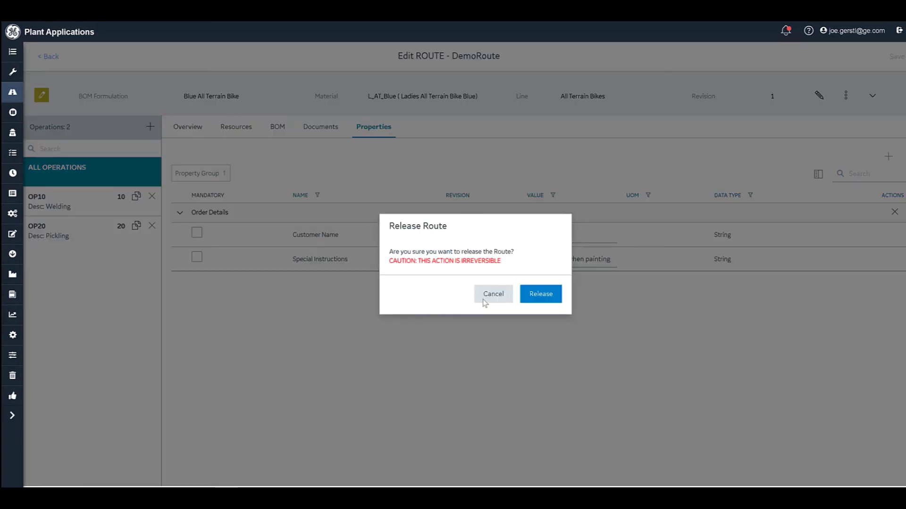
click(538, 295)
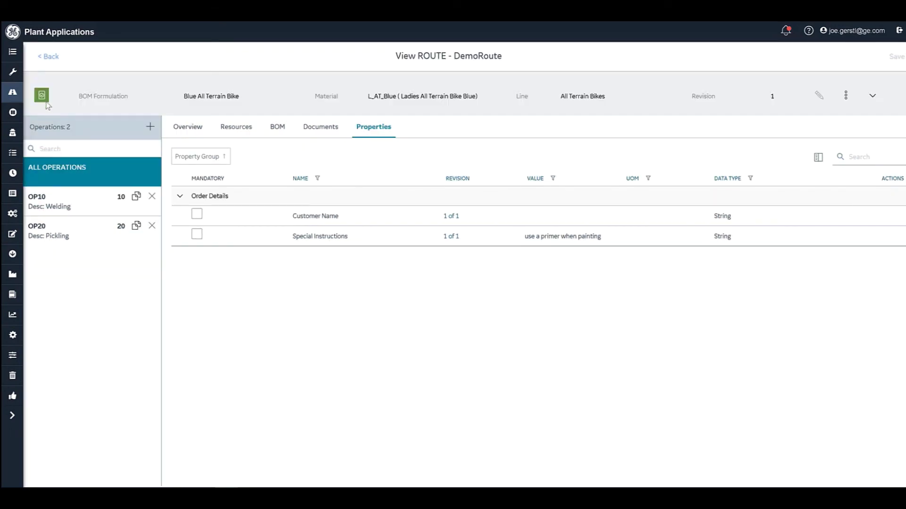